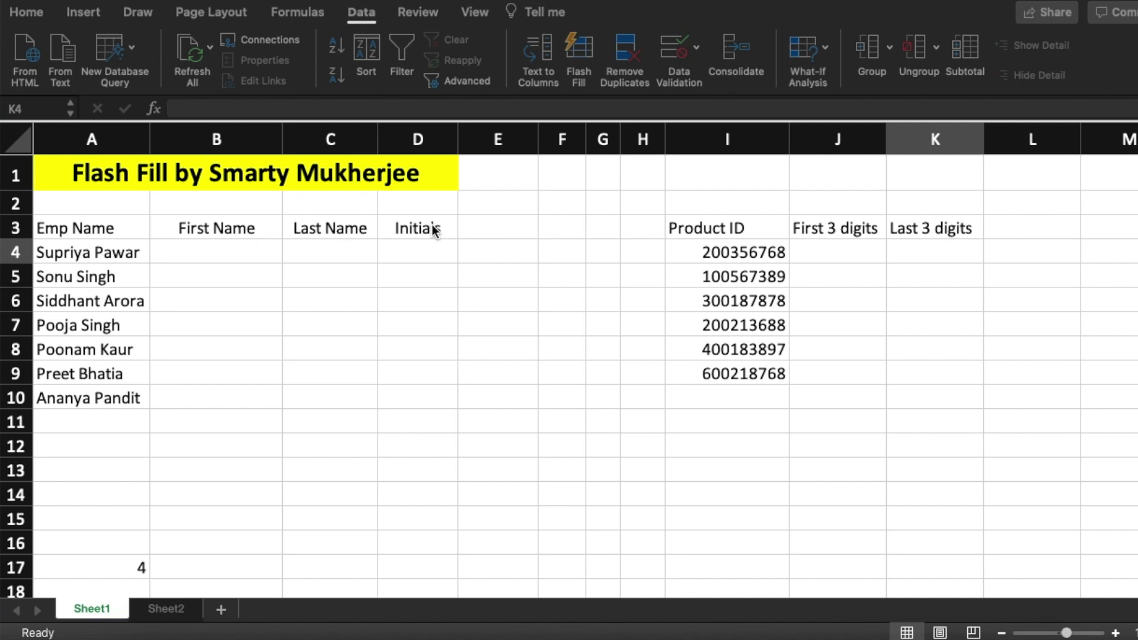
Enter the first employee's first name in B4 and Flash Fill the rest of the First Name column
left_click(231, 256)
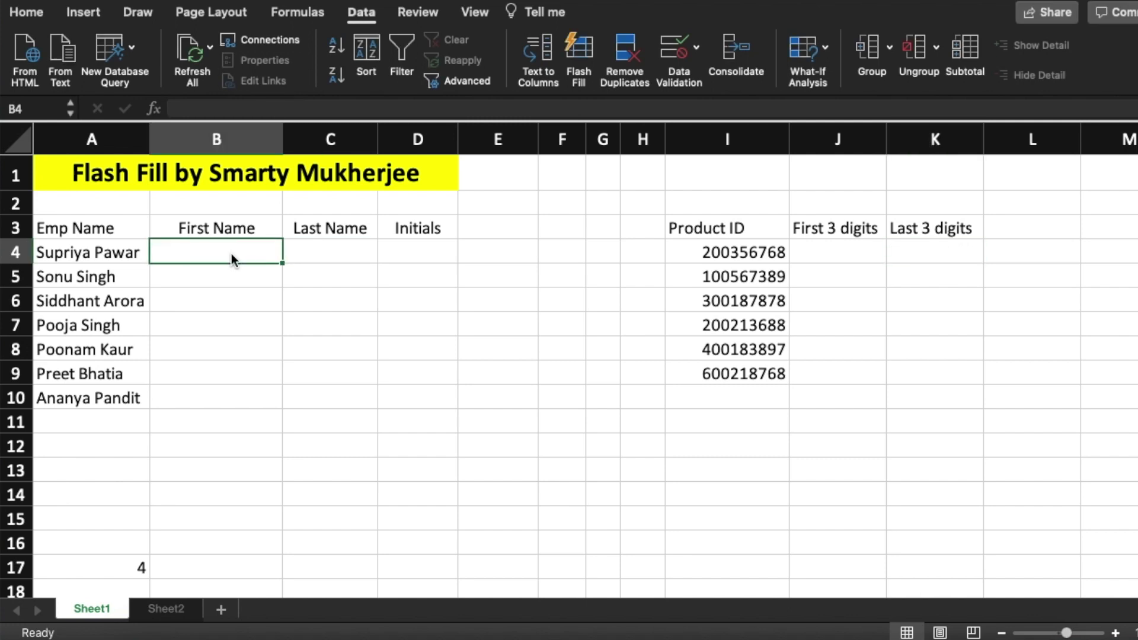
type("Supriya")
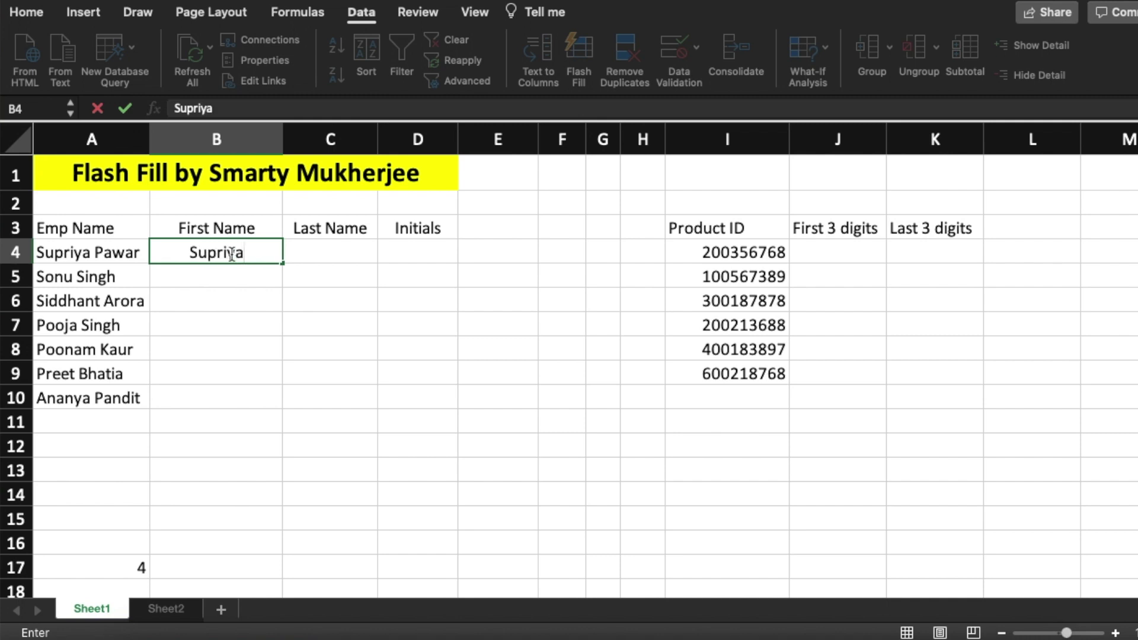
key("Return")
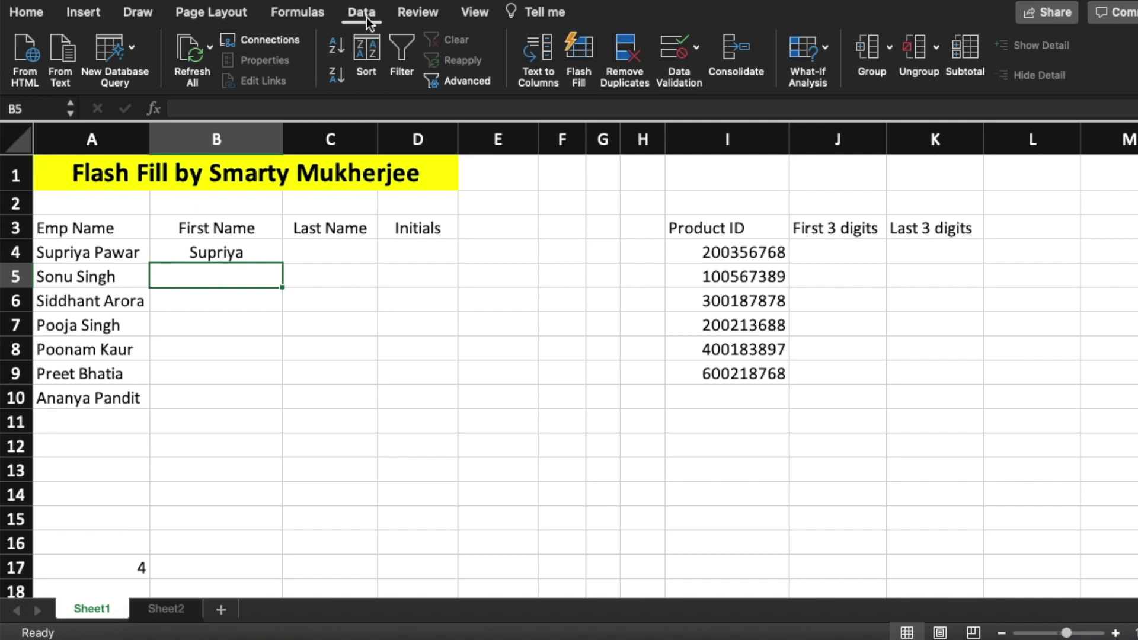
left_click(578, 76)
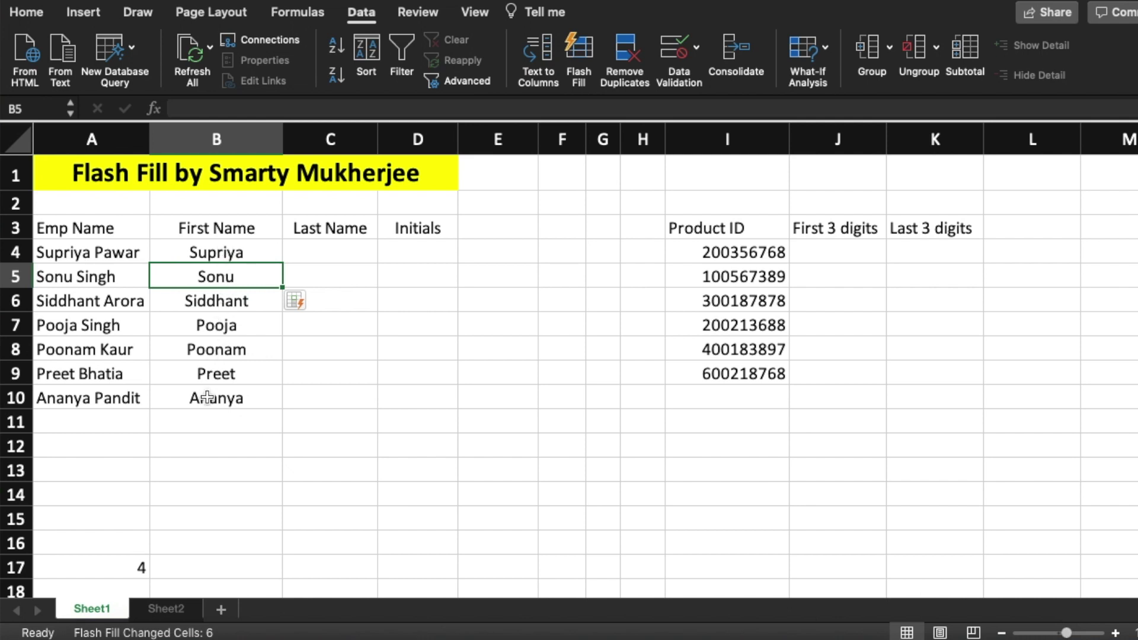
Enter the first employee's last name in C4 and Flash Fill the rest of the Last Name column
left_click(329, 253)
type("Pa")
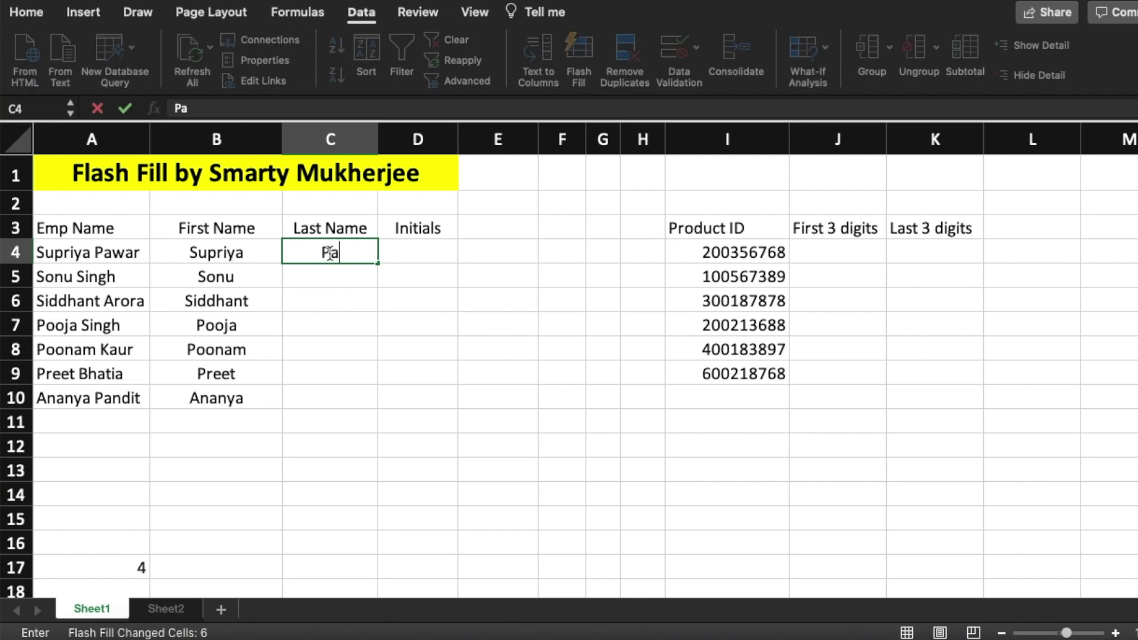
type("war")
key("Return")
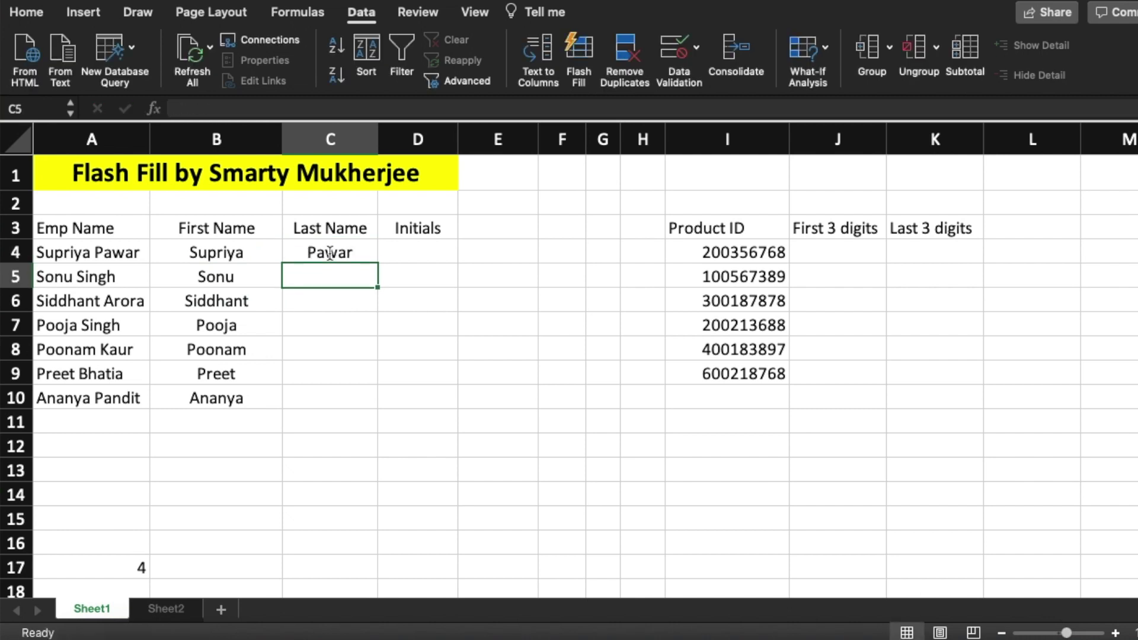
left_click(578, 49)
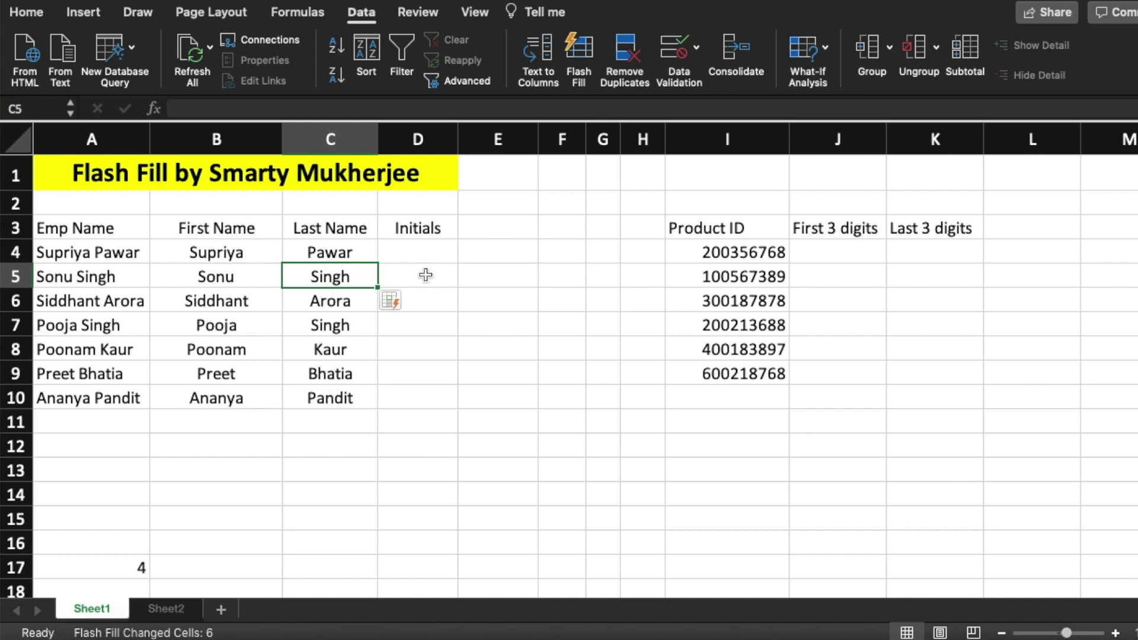
Enter the initial S in D4 and Flash Fill the remaining cells of the Initials column
left_click(433, 253)
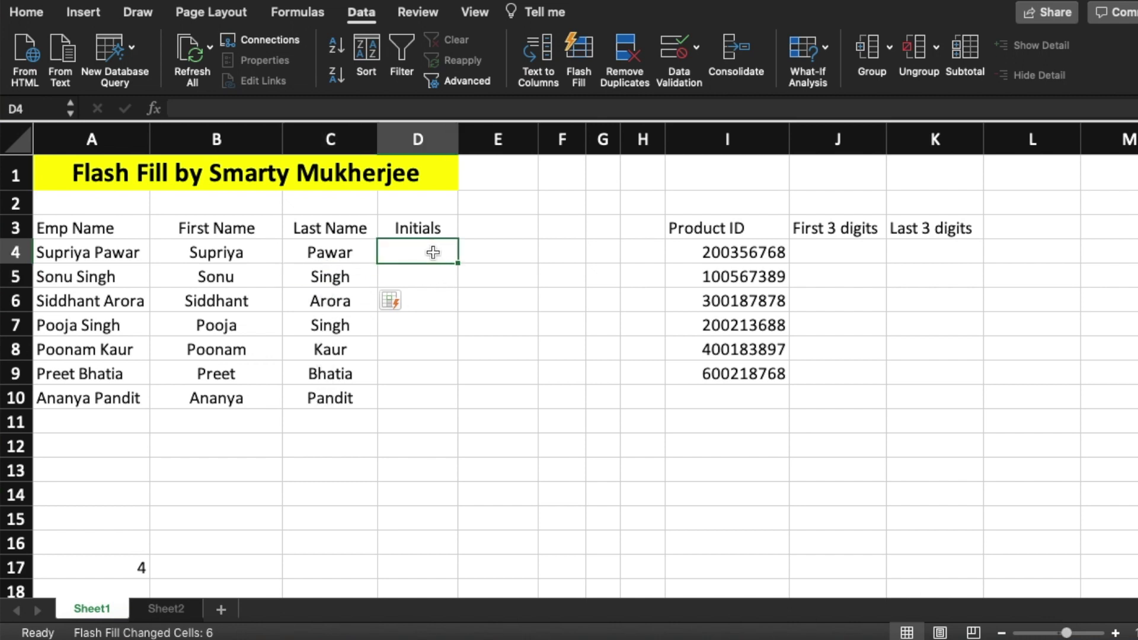
type("S")
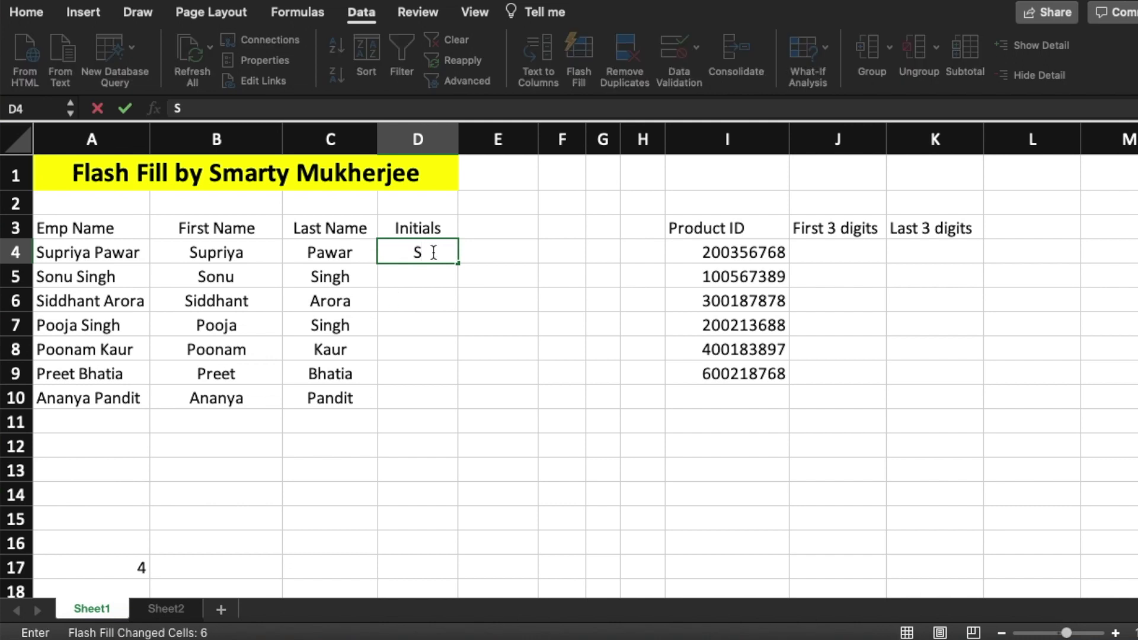
key("Return")
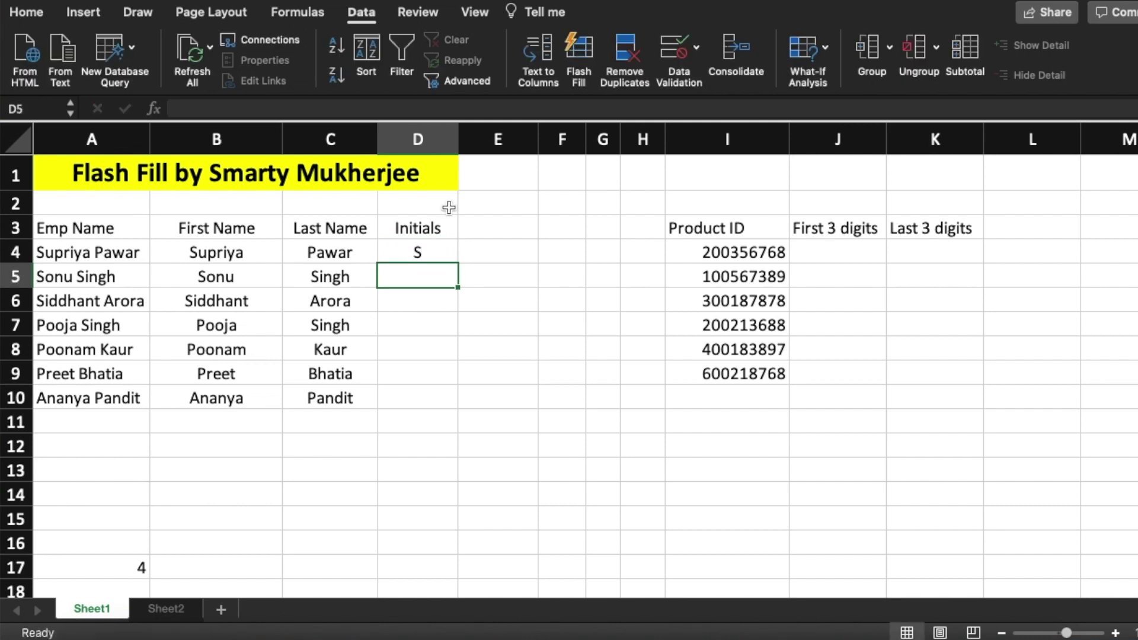
left_click(582, 52)
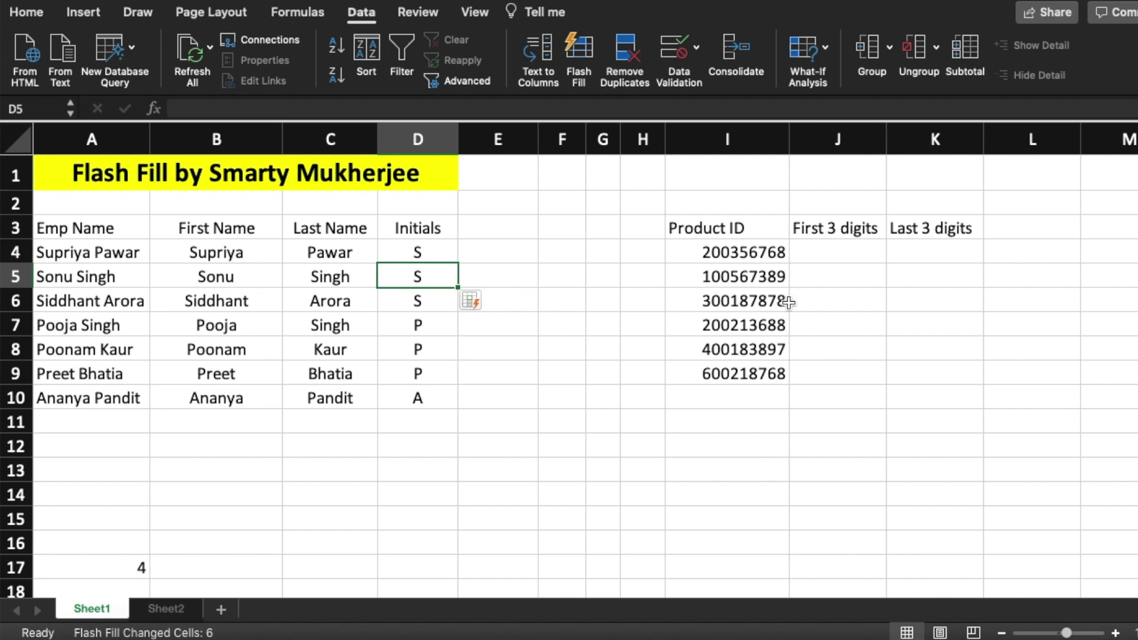
Enter 200 in J4 and Flash Fill the First 3 digits column for the remaining product IDs
left_click(750, 229)
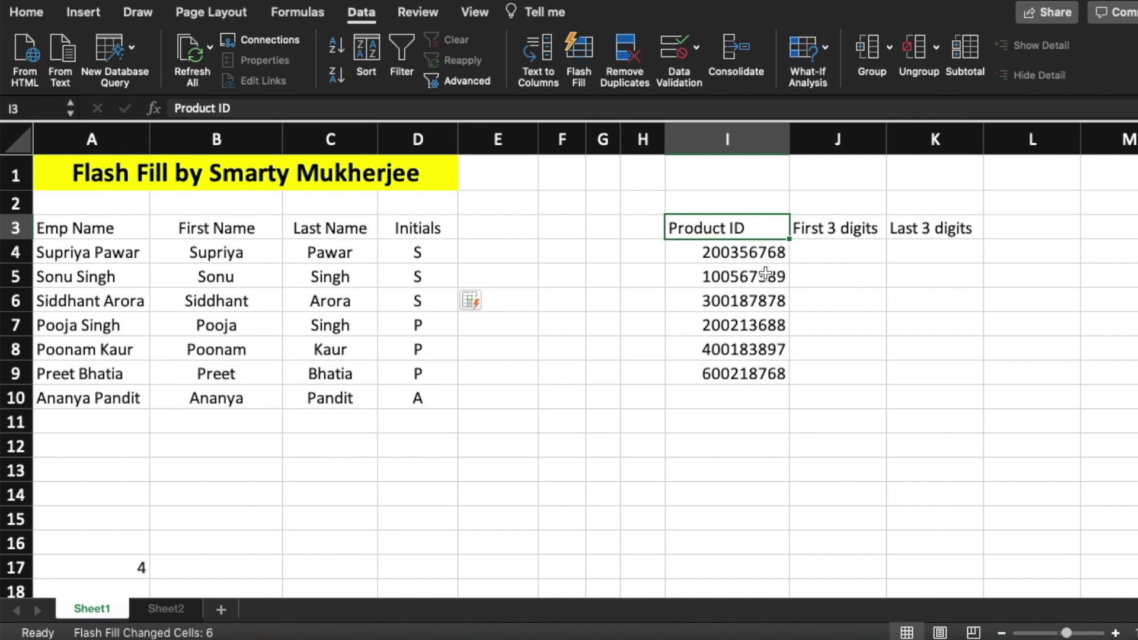
left_click(842, 248)
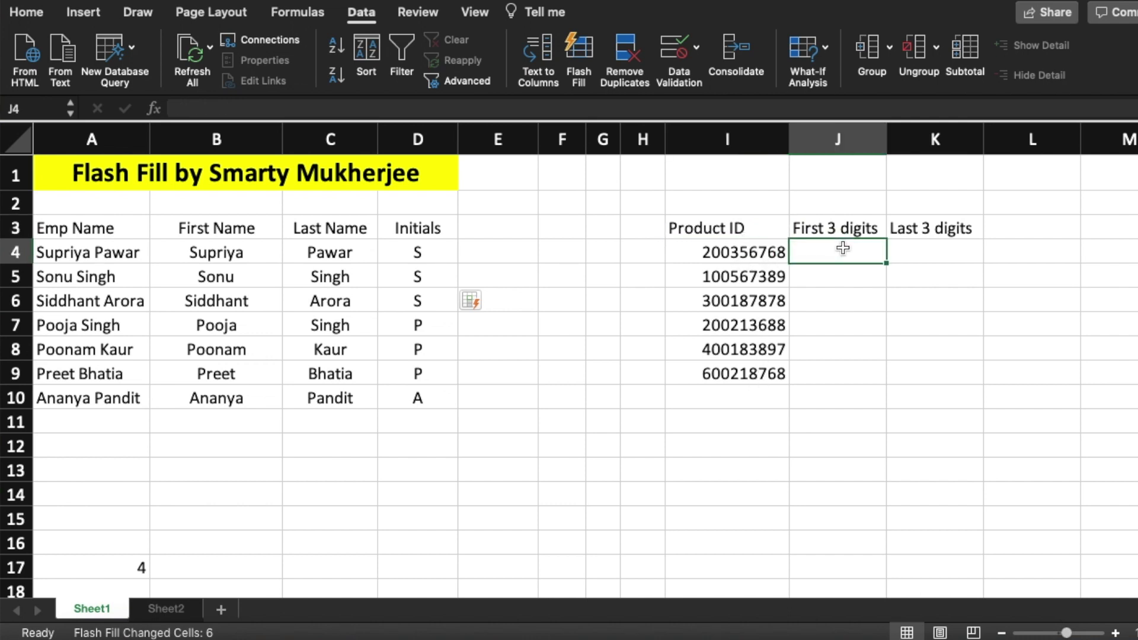
type("200")
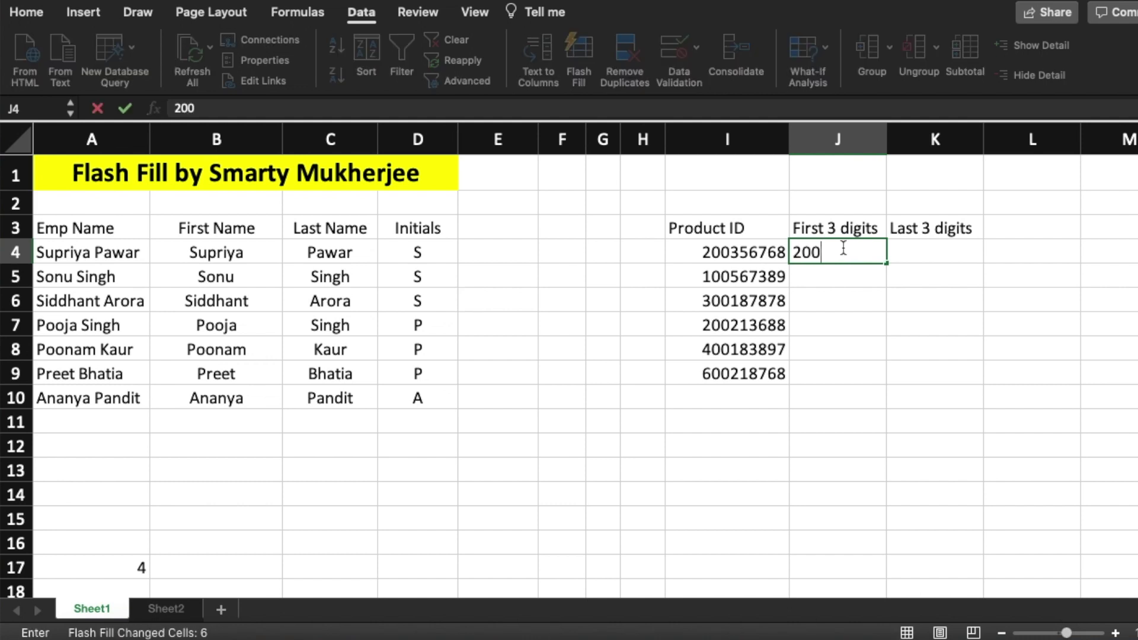
key("Return")
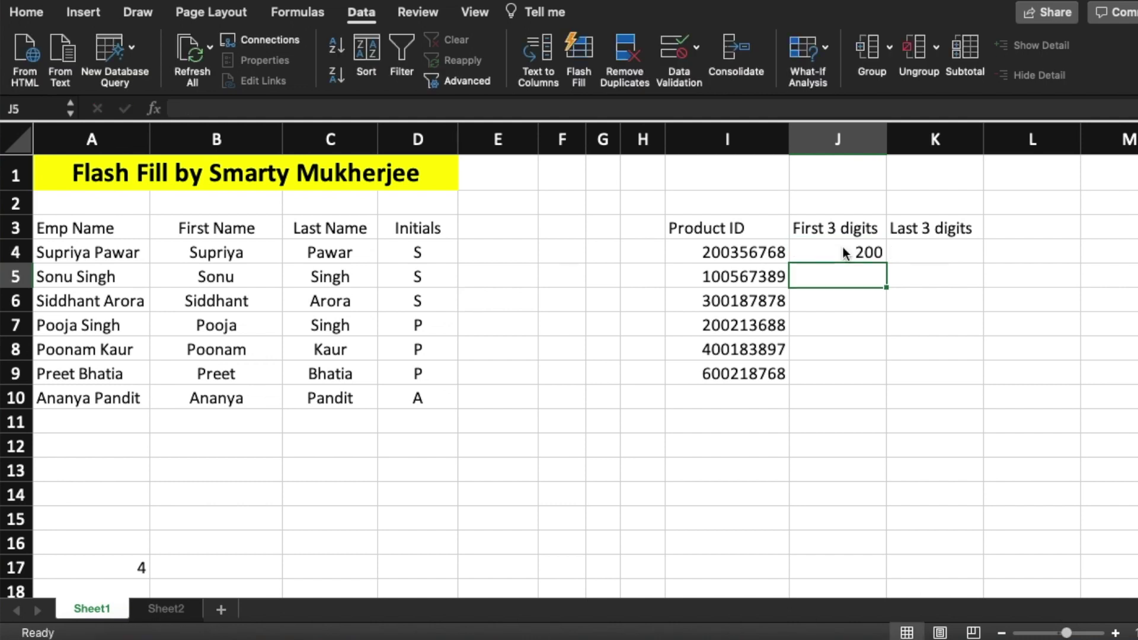
left_click(578, 59)
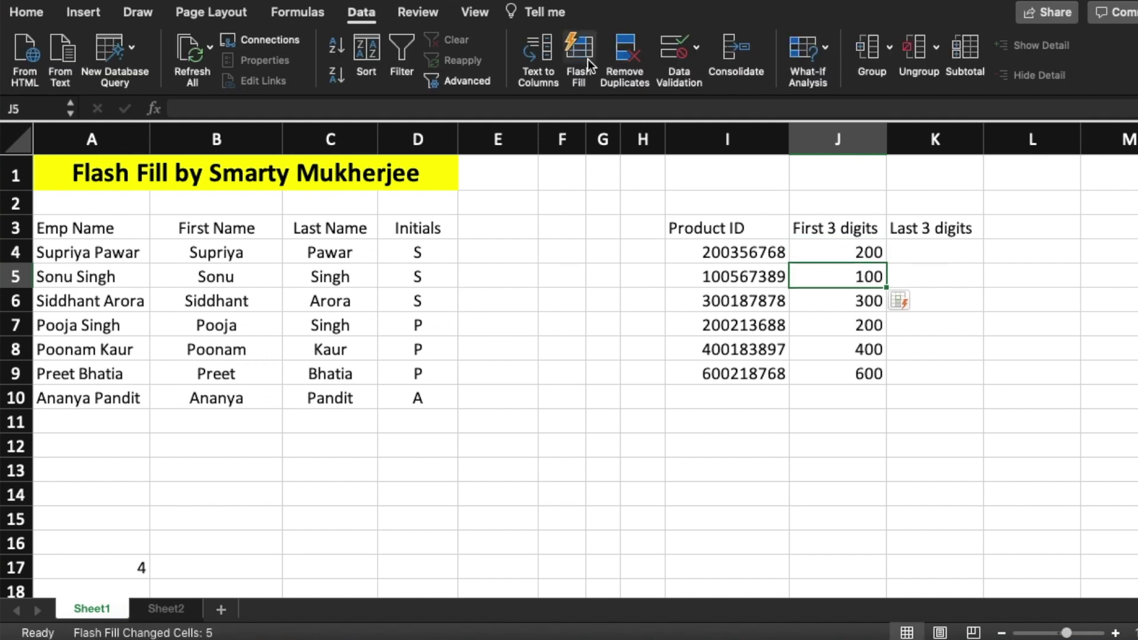
Enter 768 in K4 and Flash Fill the Last 3 digits column for the remaining product IDs
left_click(954, 253)
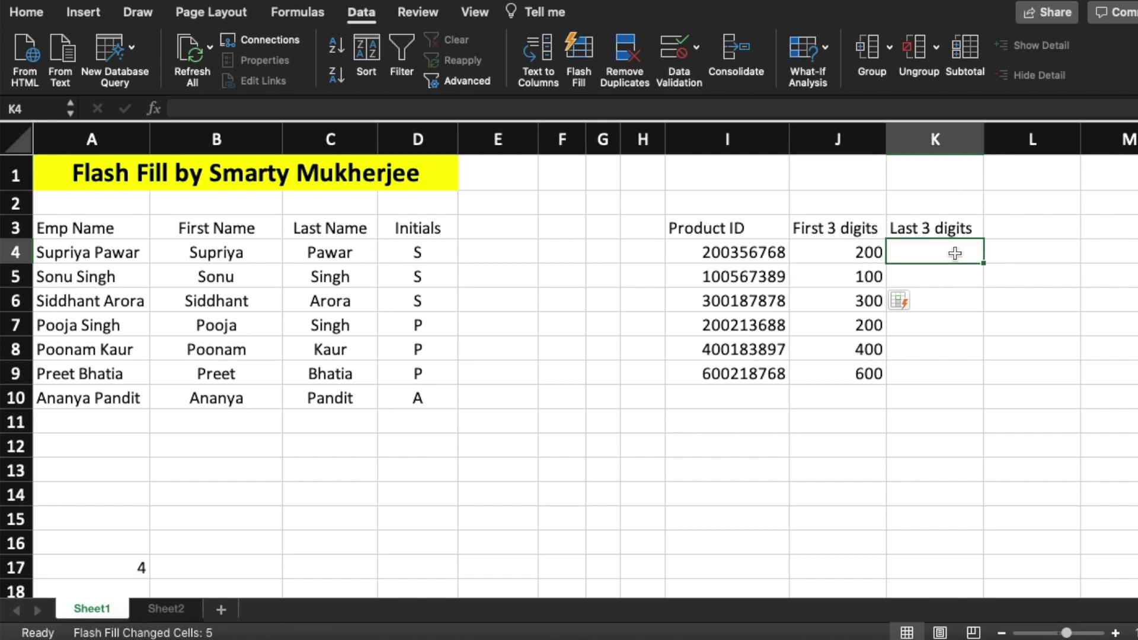
type("768")
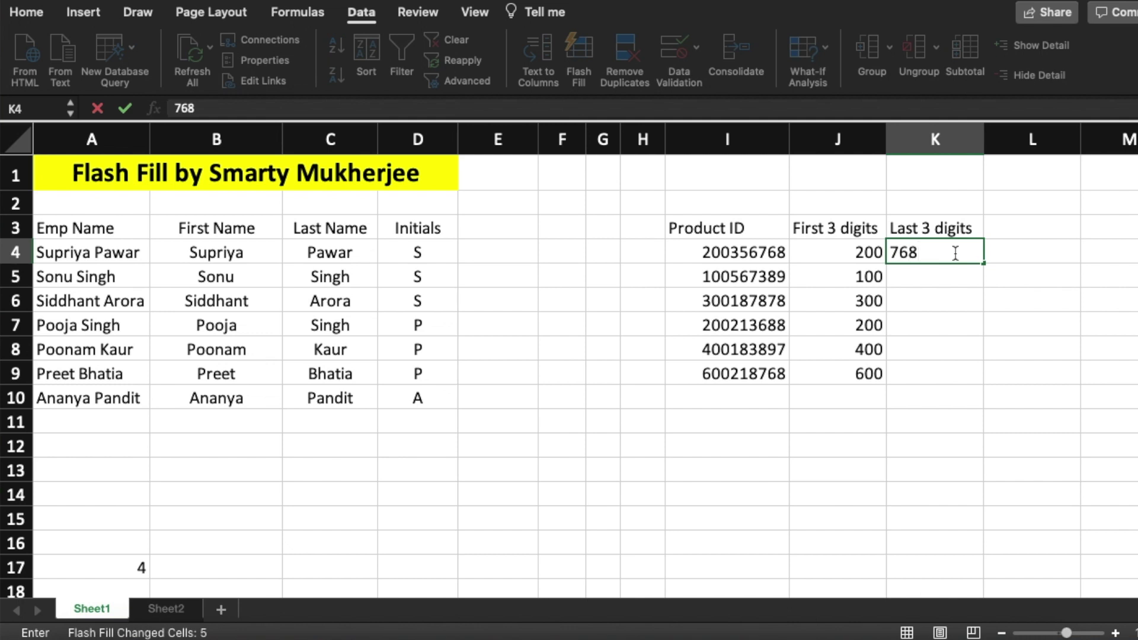
key("Return")
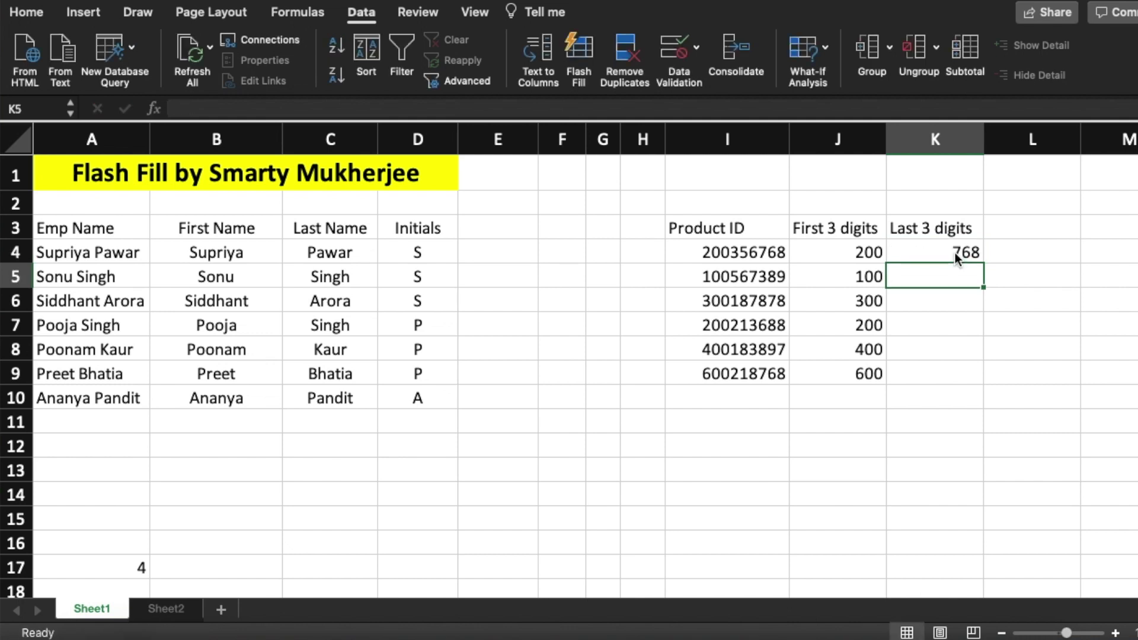
left_click(578, 45)
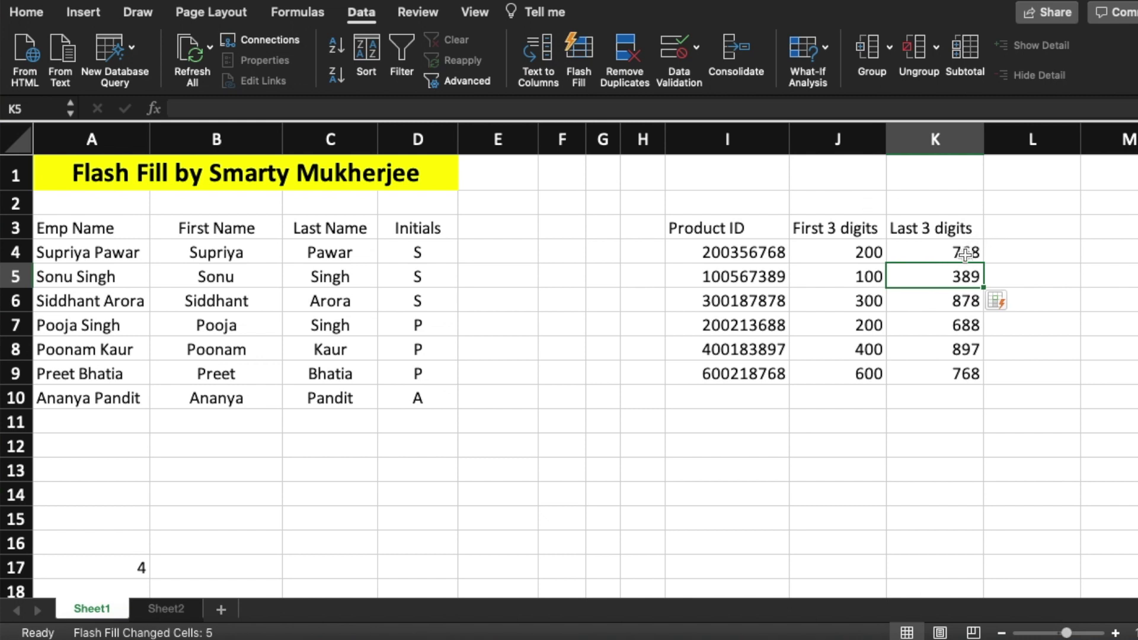
Clear the filled values in K5:K9 and run Flash Fill again from K5
left_click_drag(965, 251, 963, 378)
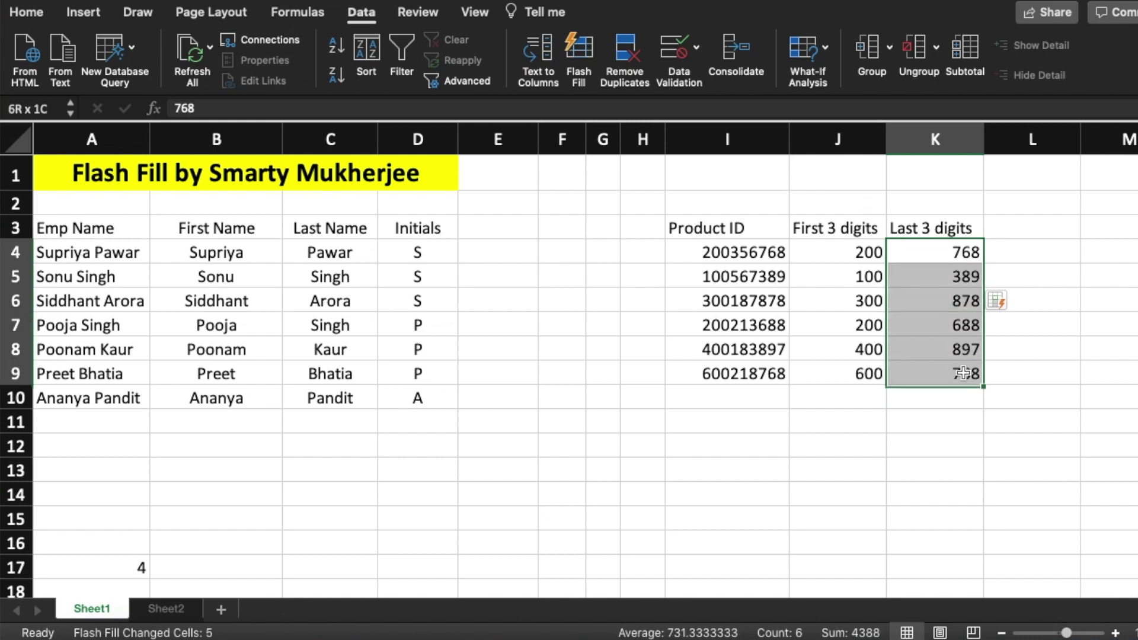
left_click_drag(966, 274, 965, 384)
key("Delete")
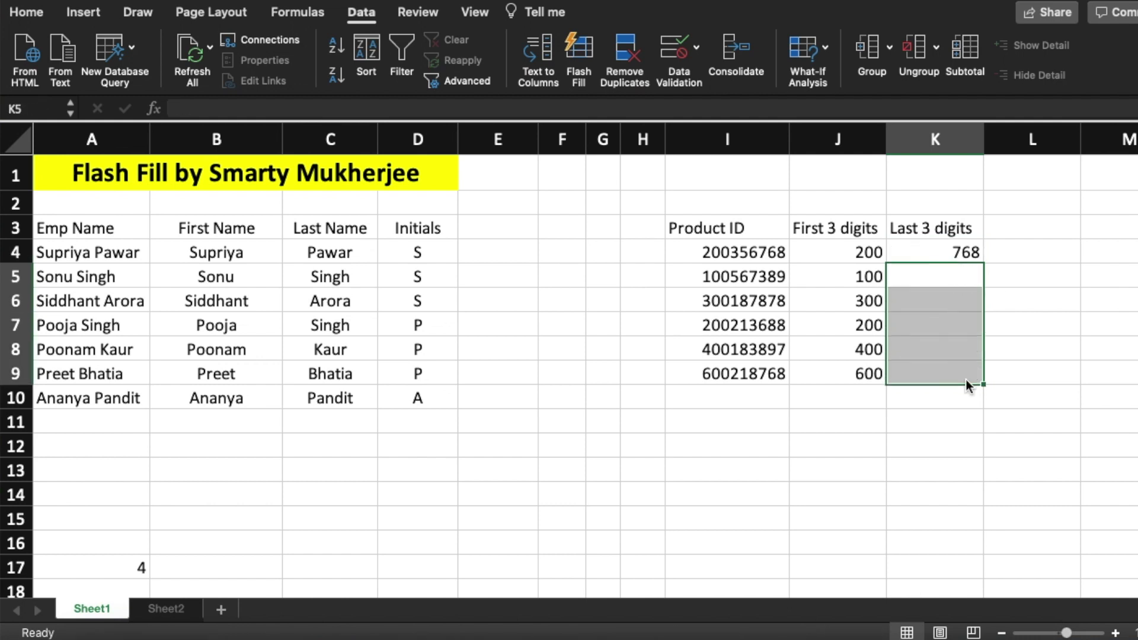
left_click(929, 274)
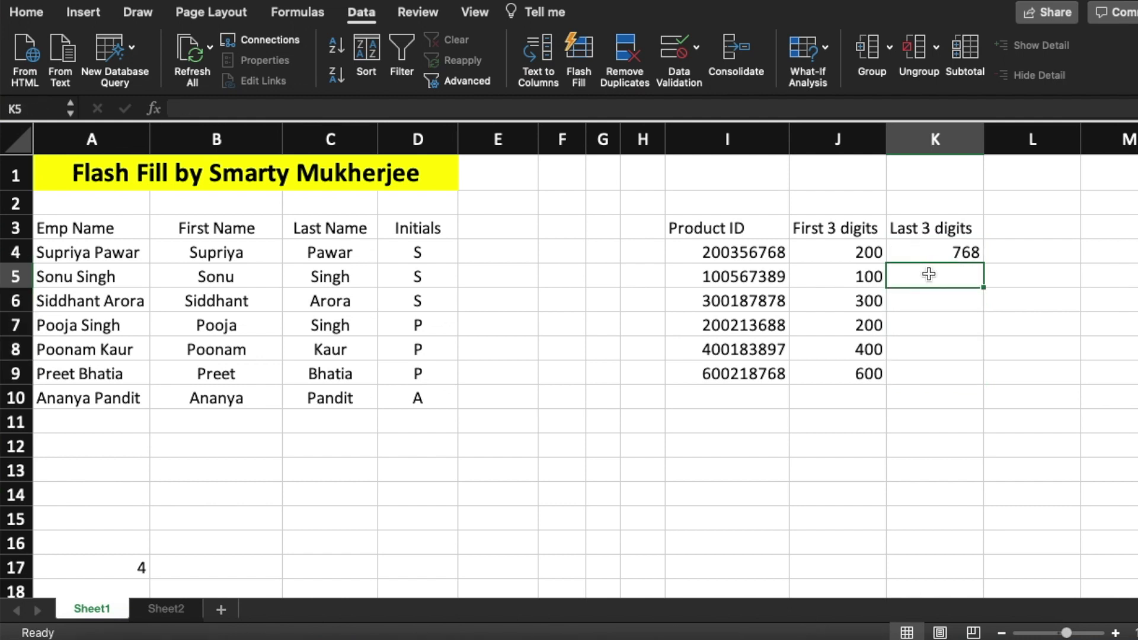
key("ctrl+e")
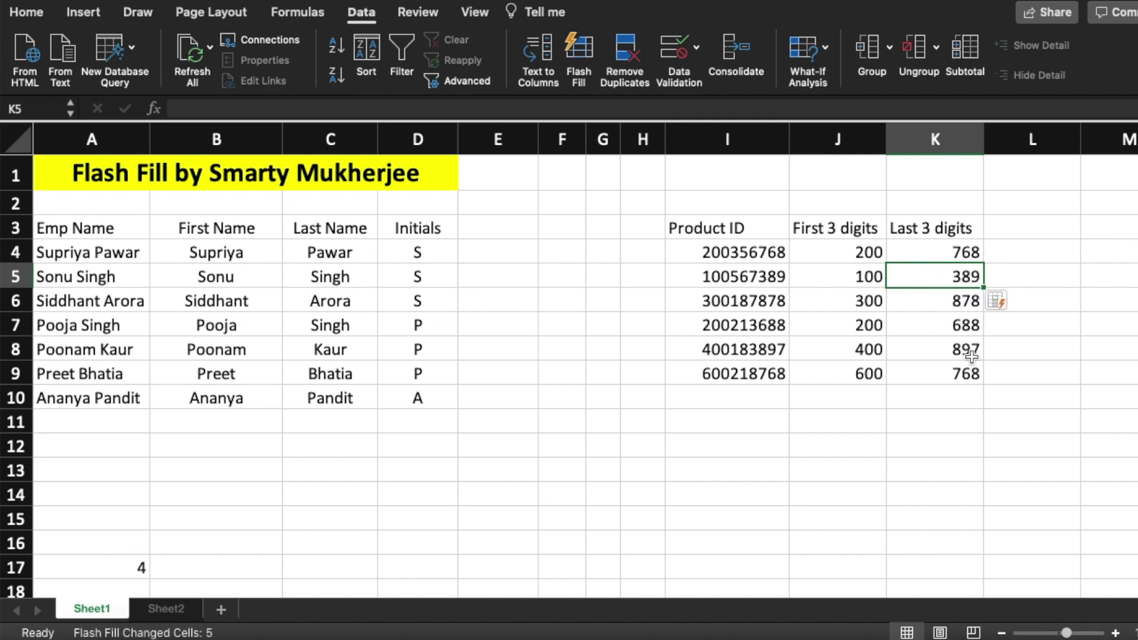
Enter the note "CTRL+E" in cell I1 above the Product ID table
left_click(707, 171)
type("CTR")
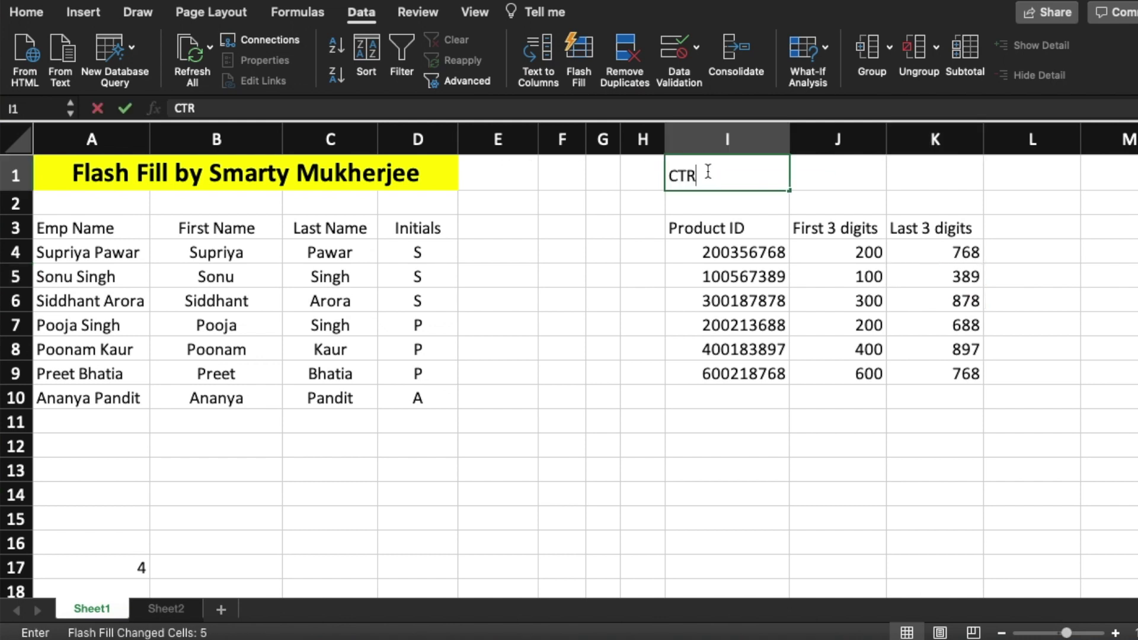
type("L+")
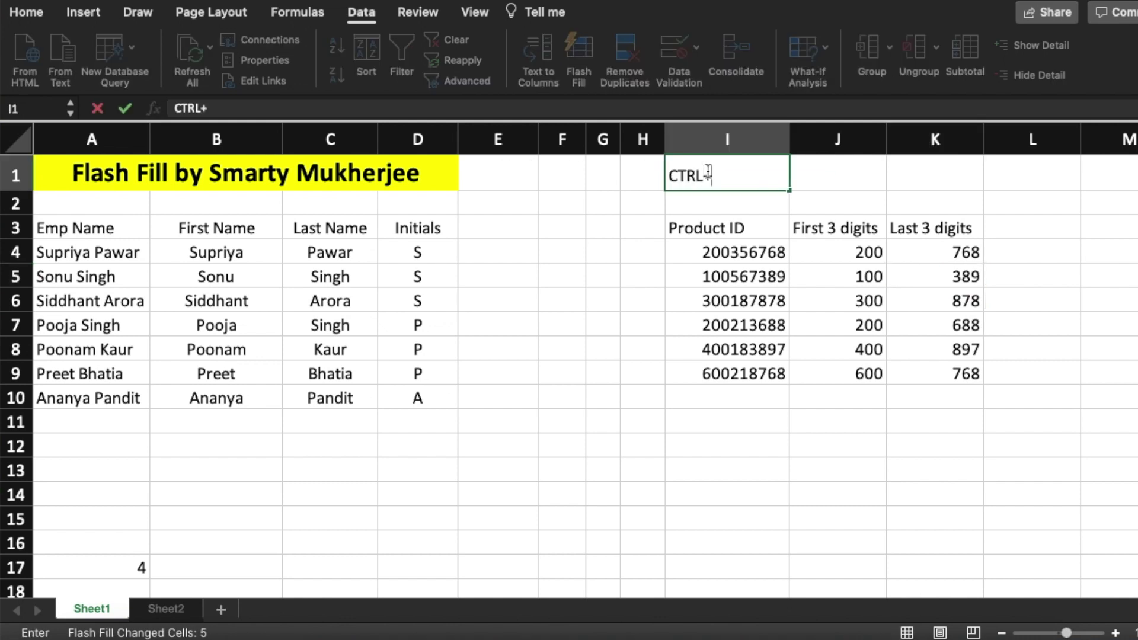
type("E")
key("Return")
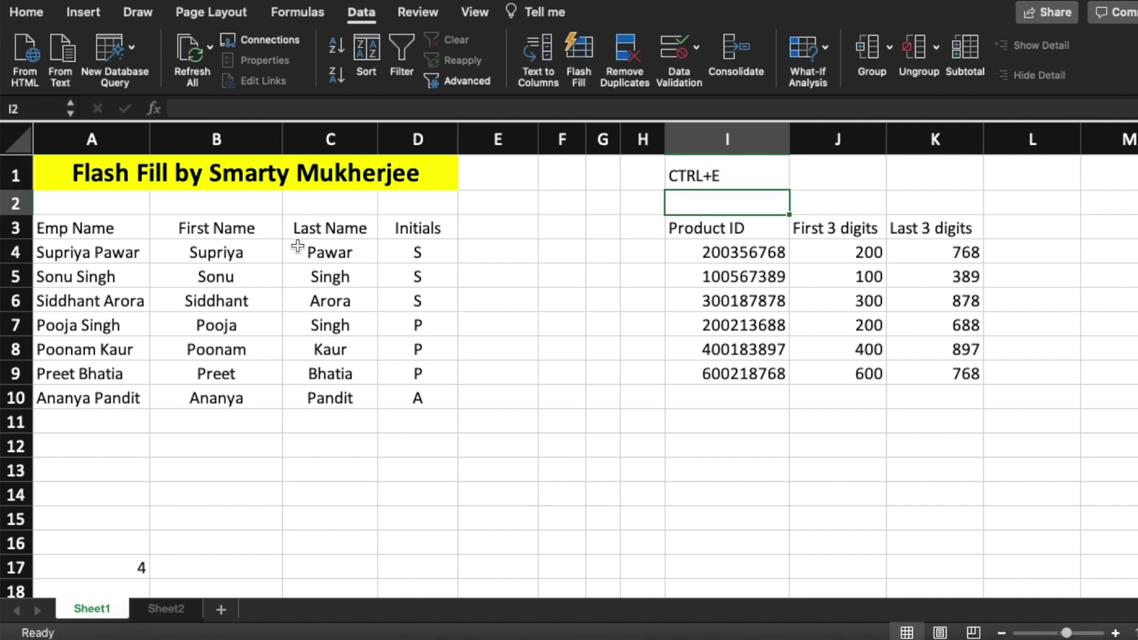